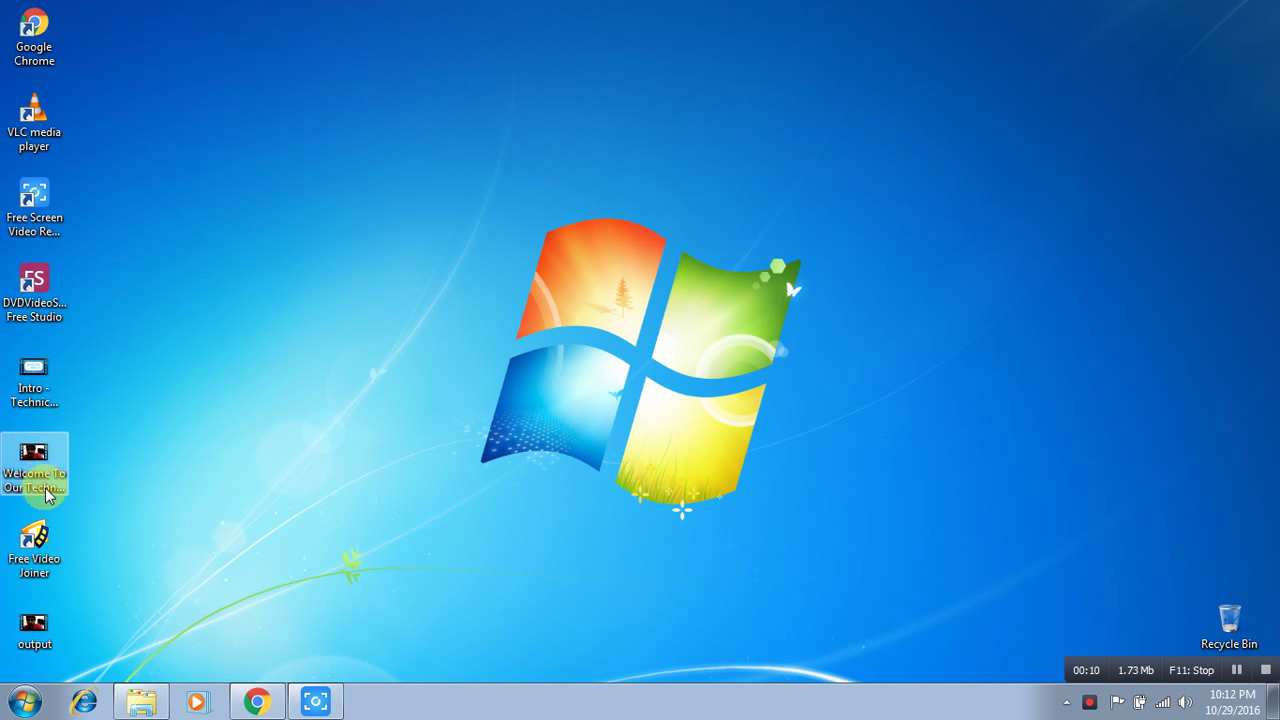
- Launch Free Video Joiner from its desktop shortcut and move the window toward the screen centre
double_click(40, 538)
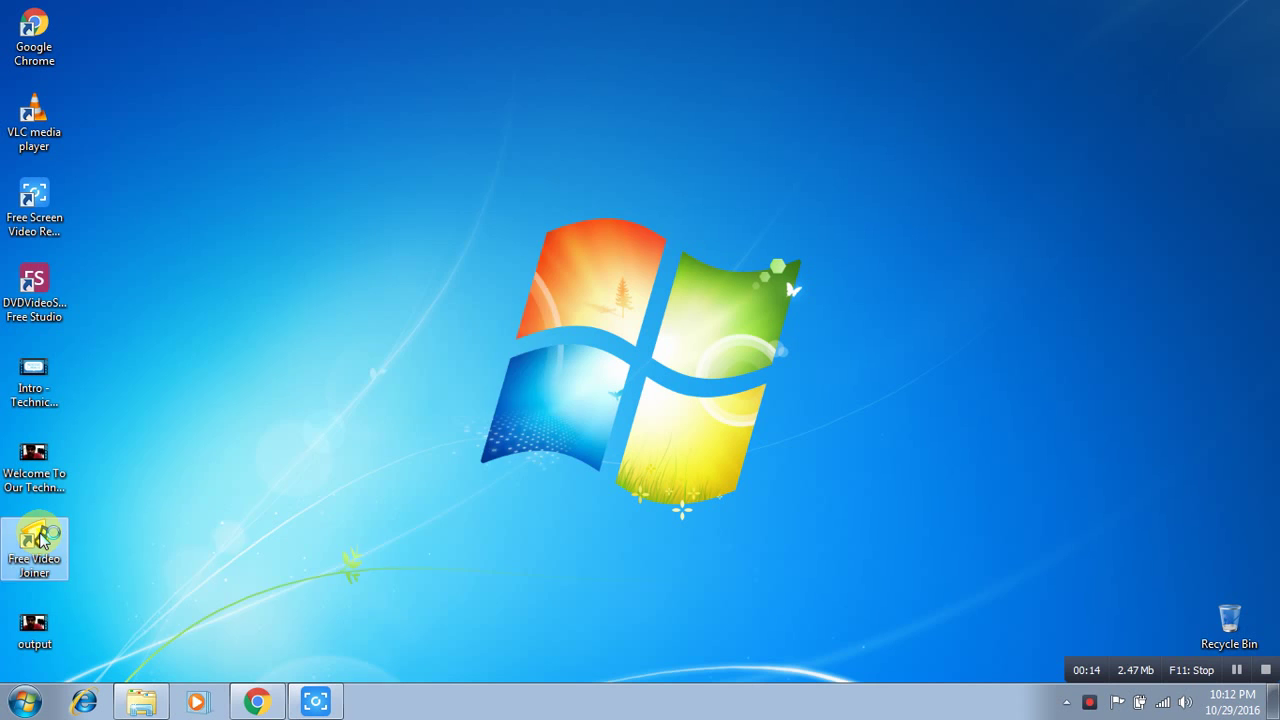
drag(306, 120, 534, 91)
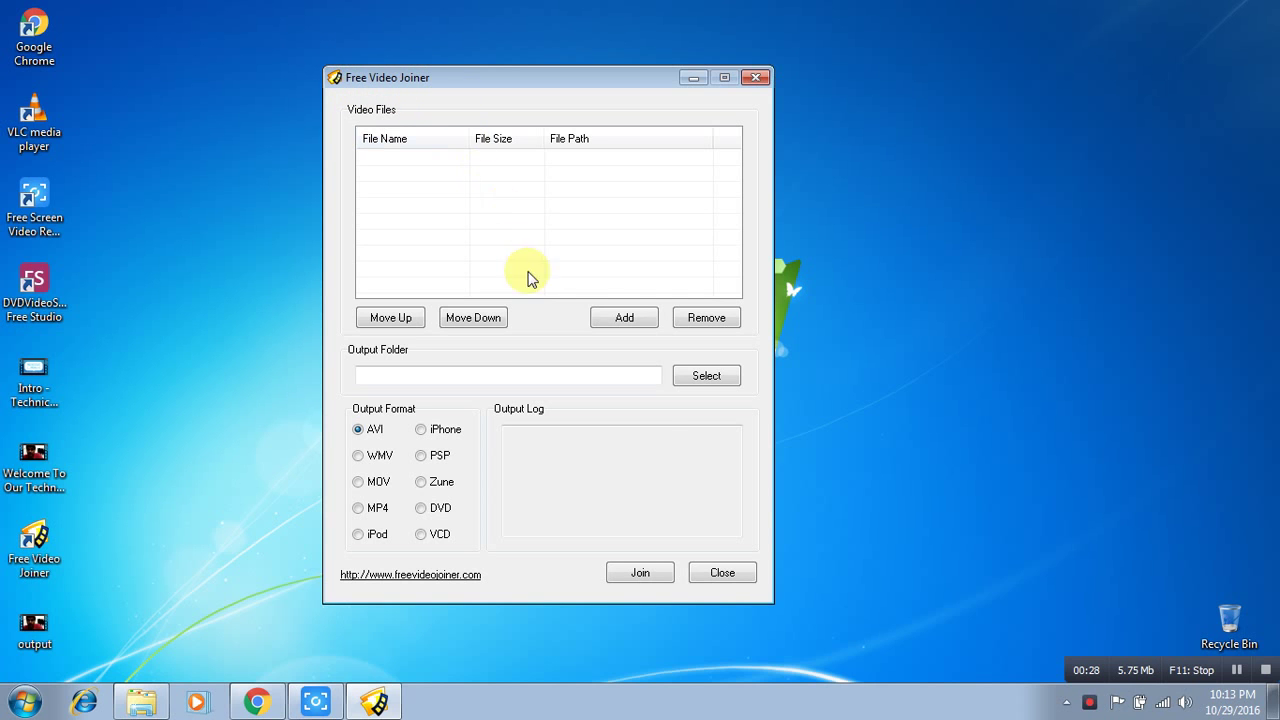
- Add the 'Intro - Technical toons' clip to the join list
click(612, 320)
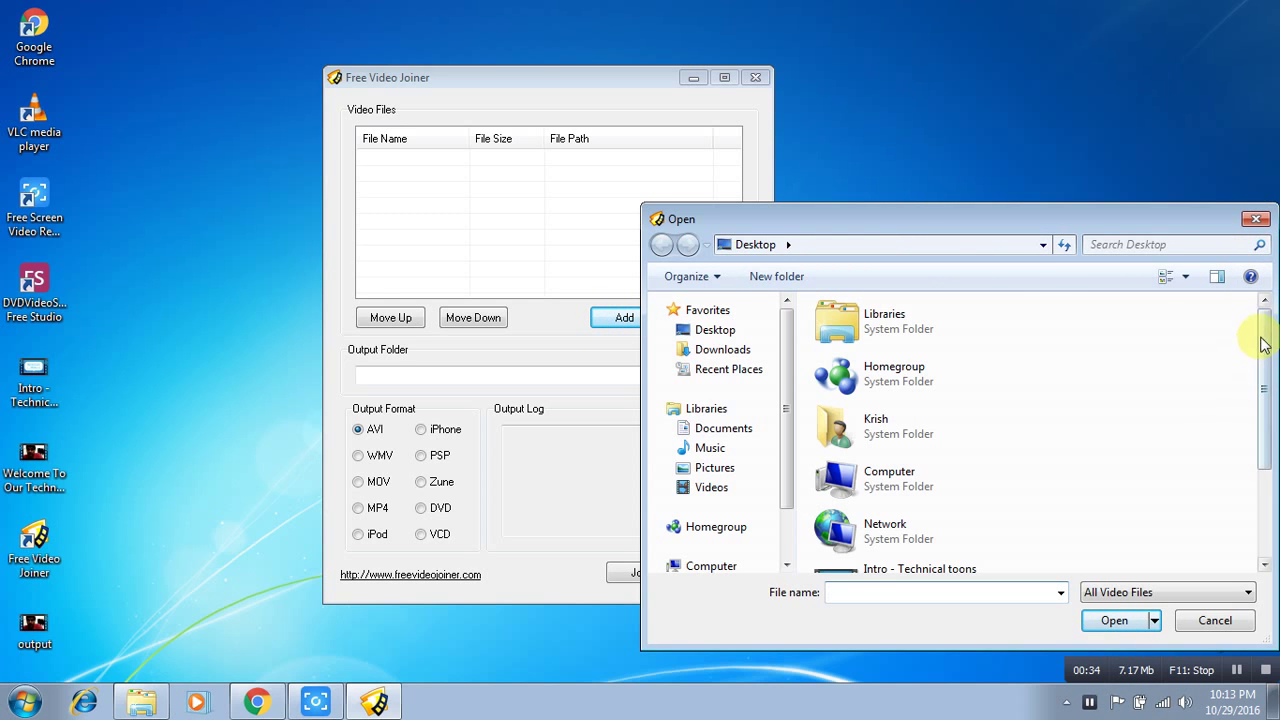
drag(1258, 345, 1261, 432)
click(940, 458)
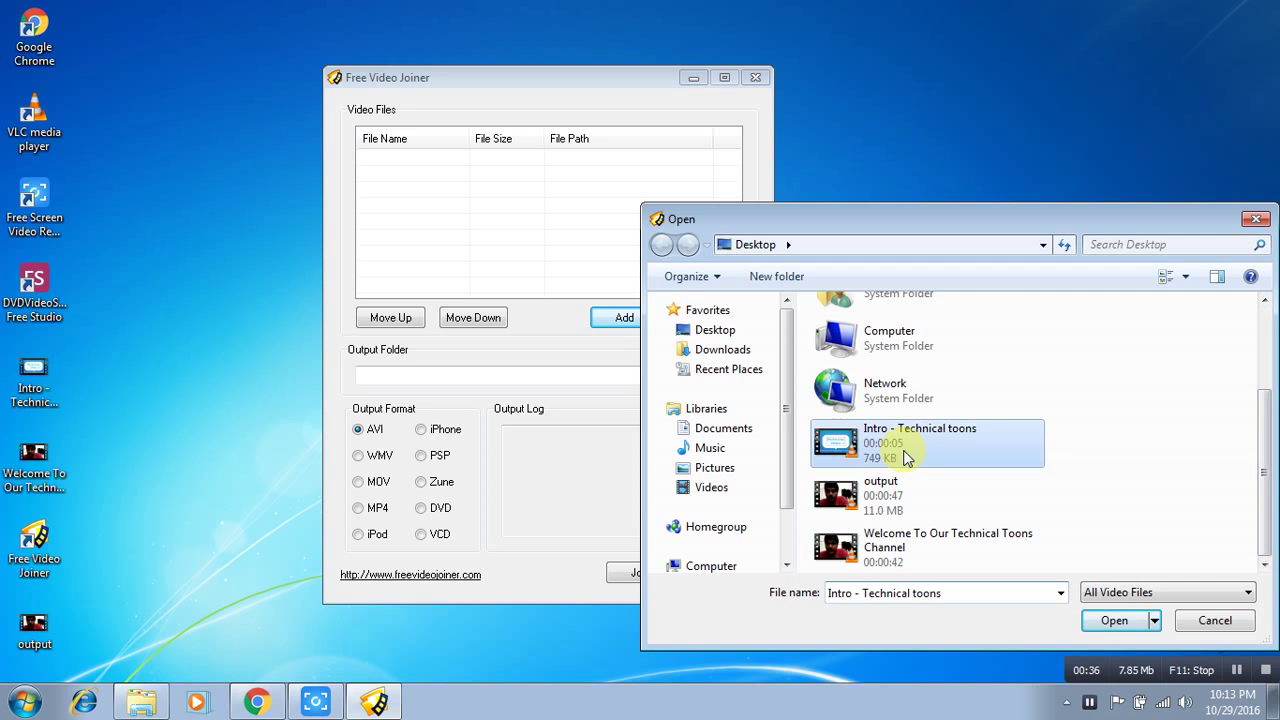
click(1112, 622)
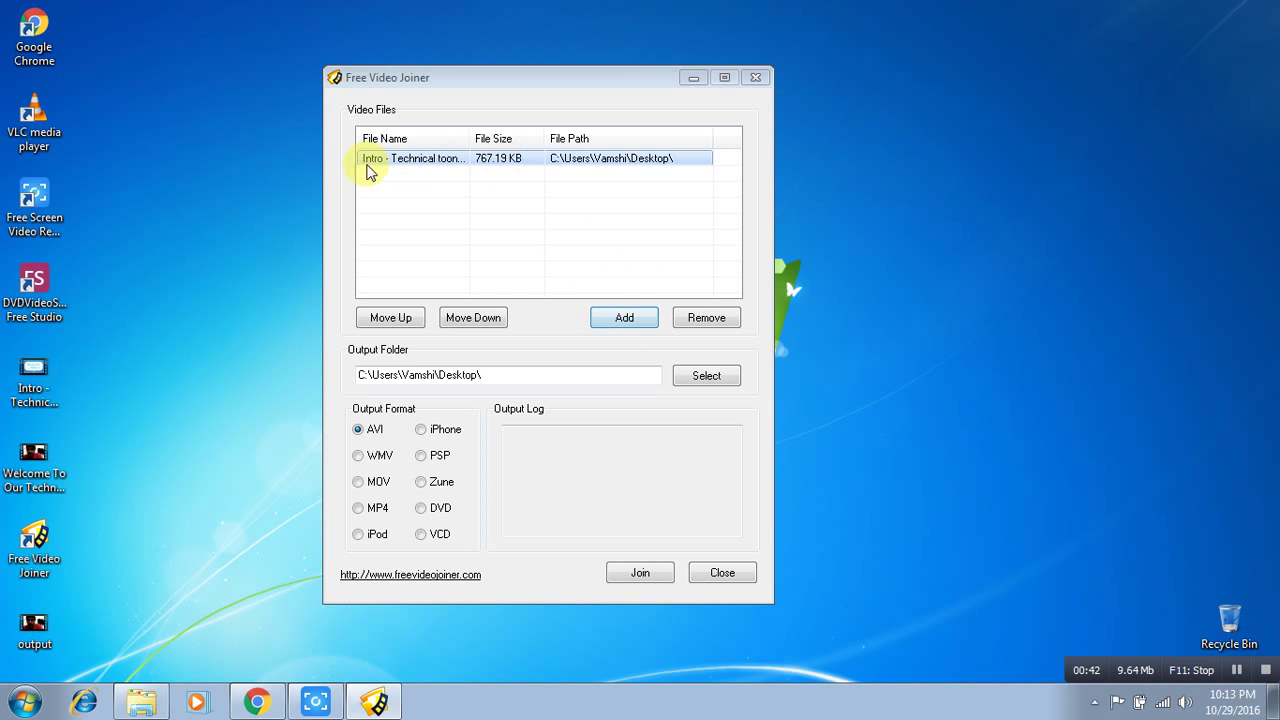
- Add the 'Welcome To Our Technical Toons Channel' clip as the second video
click(613, 318)
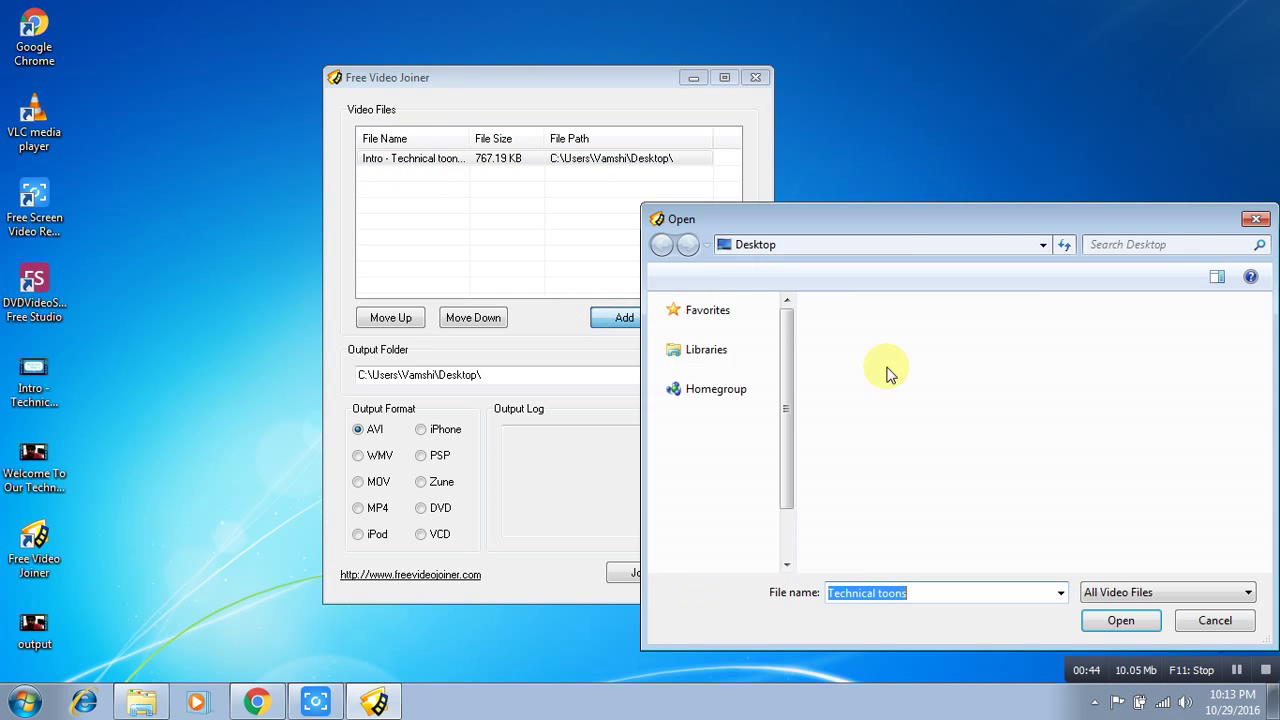
drag(1266, 343, 1263, 391)
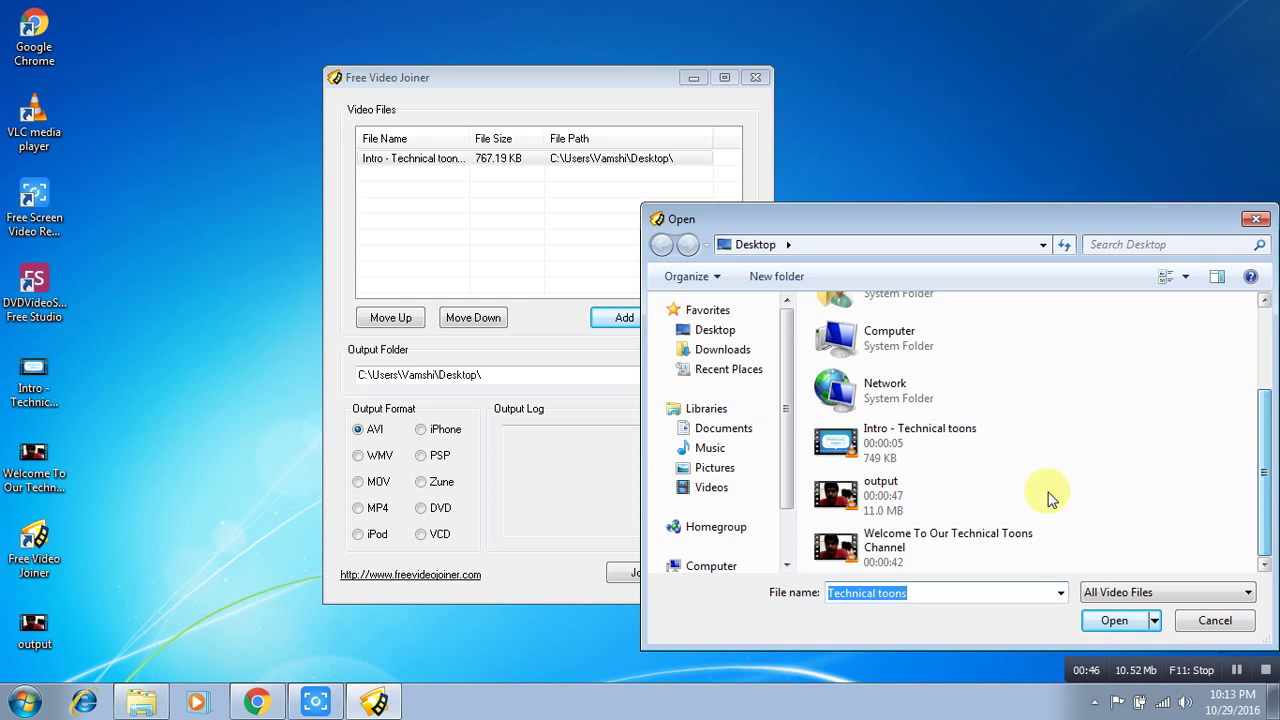
click(910, 545)
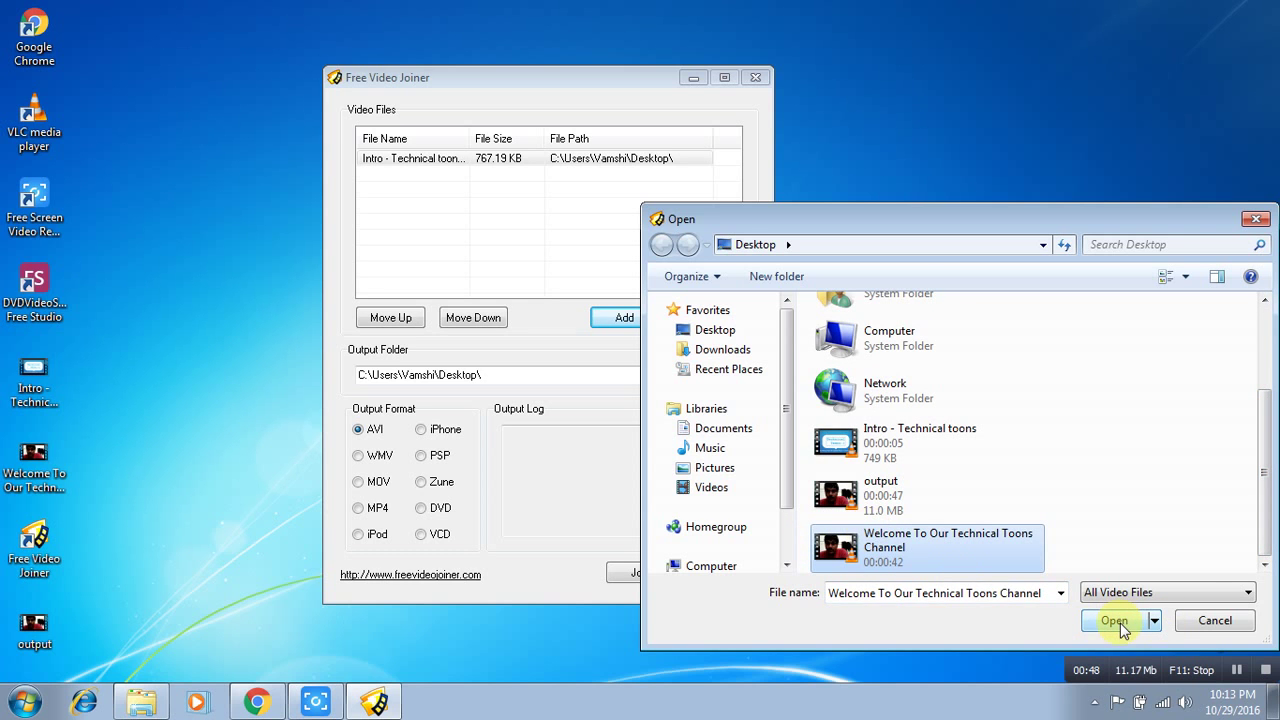
click(1120, 622)
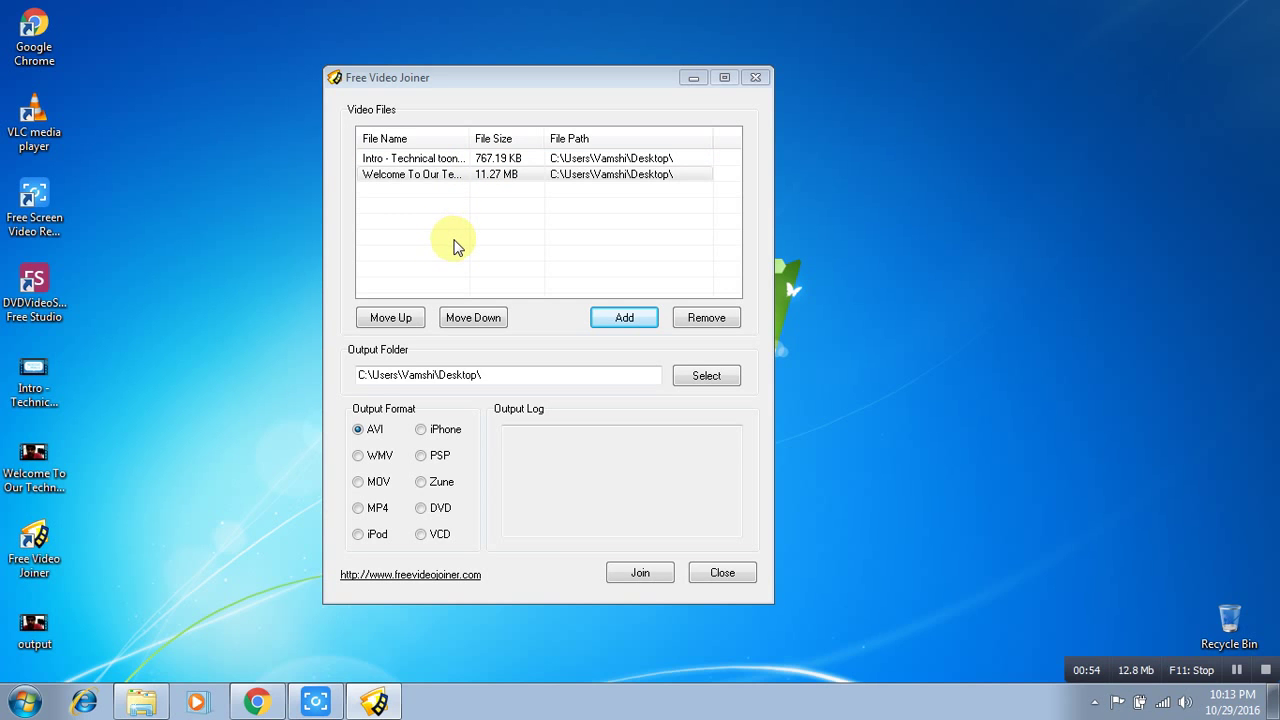
- Choose Desktop as the output folder in the Browse for Folder dialog
click(435, 176)
click(706, 376)
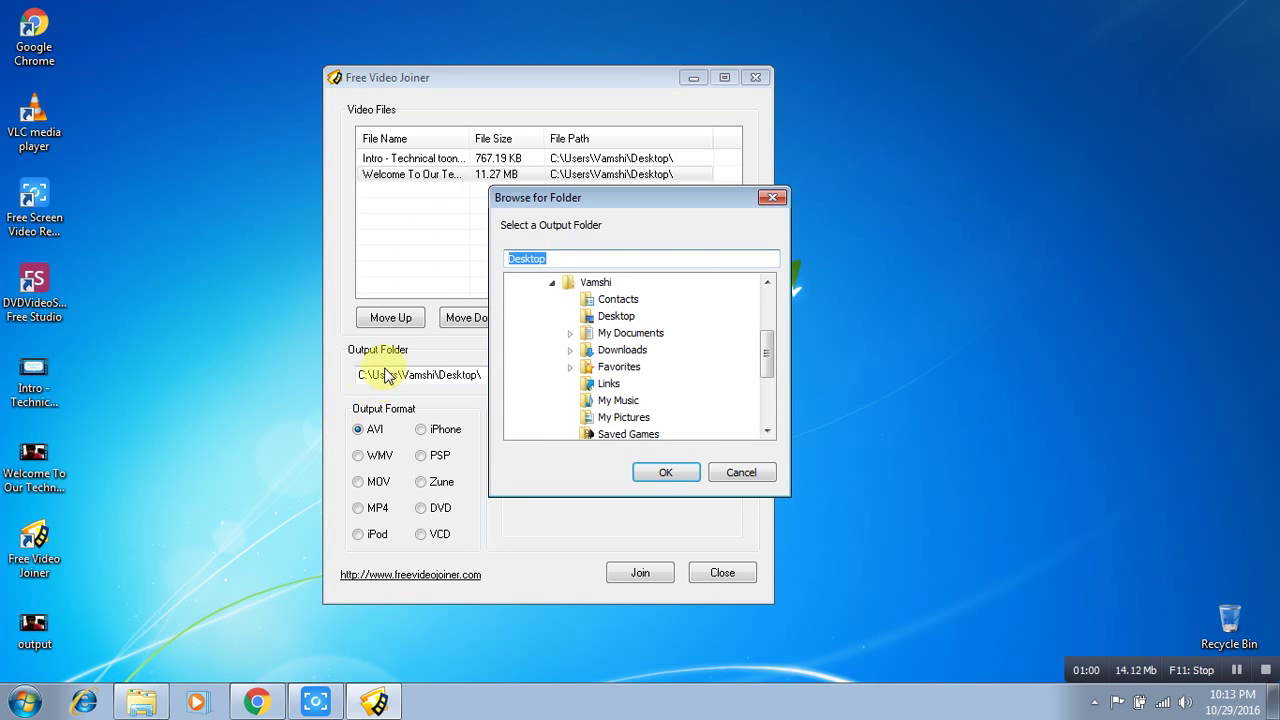
click(615, 316)
click(662, 472)
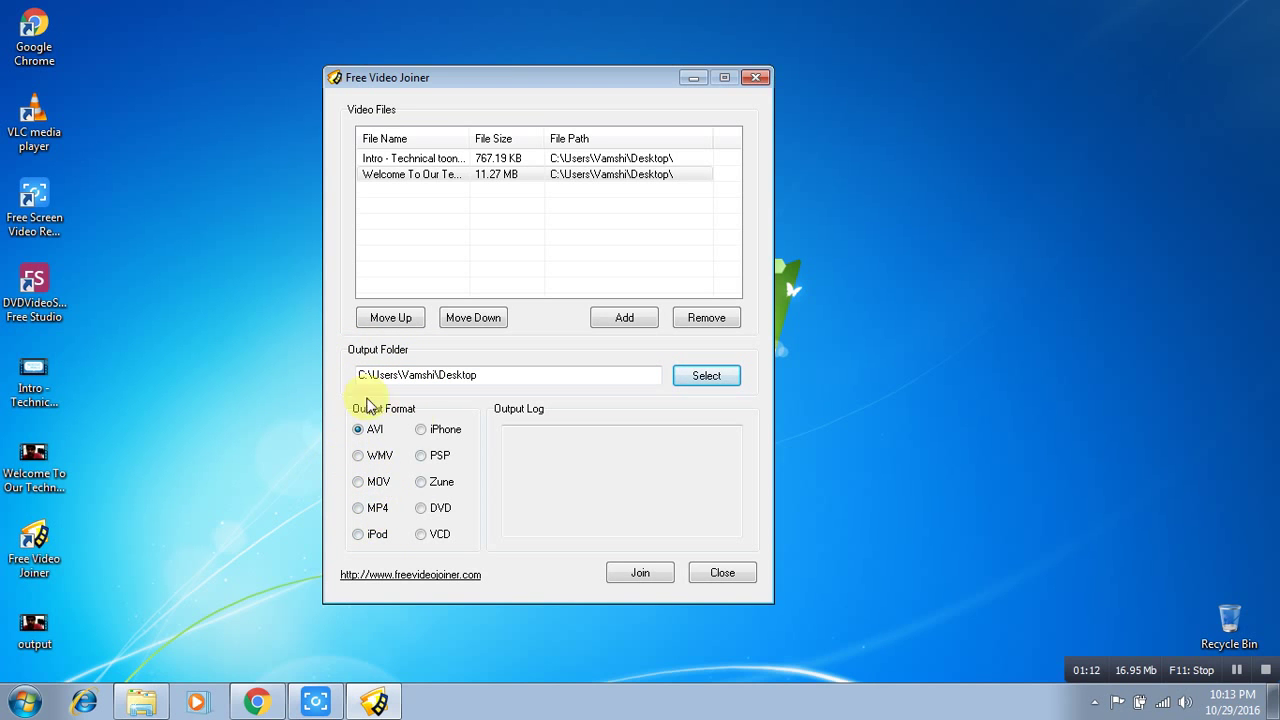
- Select MP4 under Output Format instead of AVI
click(377, 510)
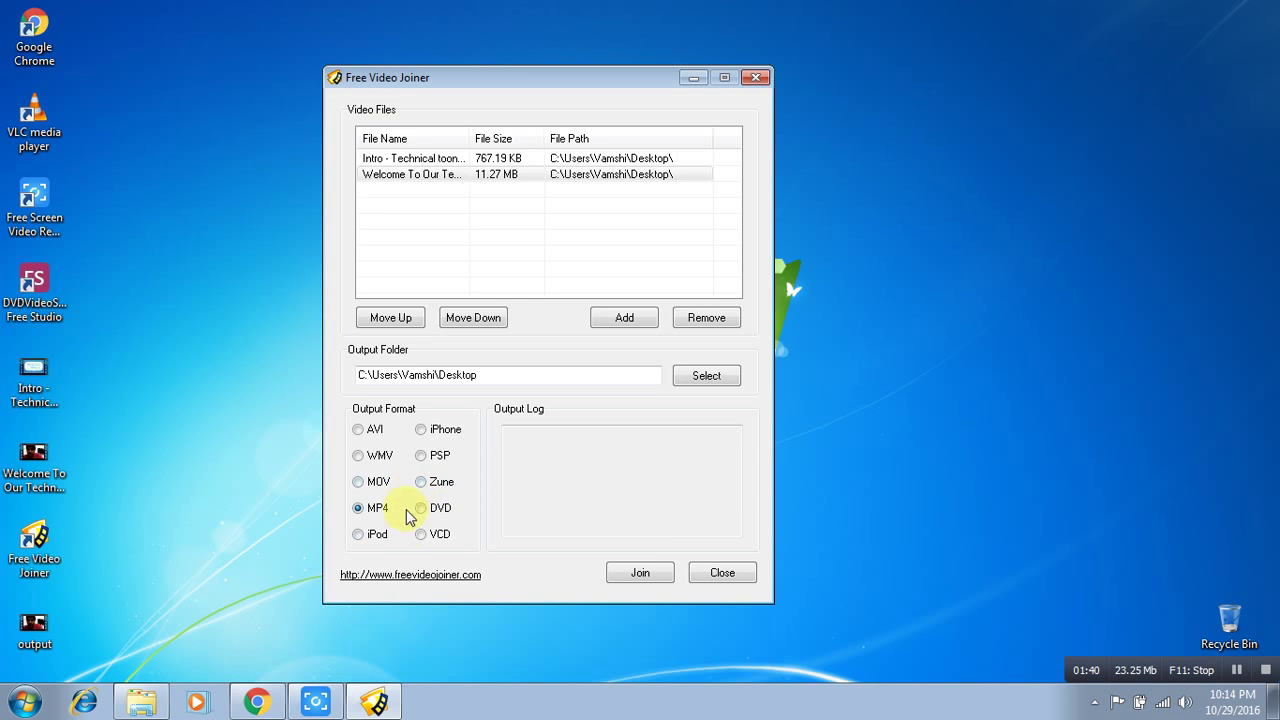
- Run Join to merge the intro and welcome clips into one MP4 on the Desktop
click(641, 576)
click(477, 175)
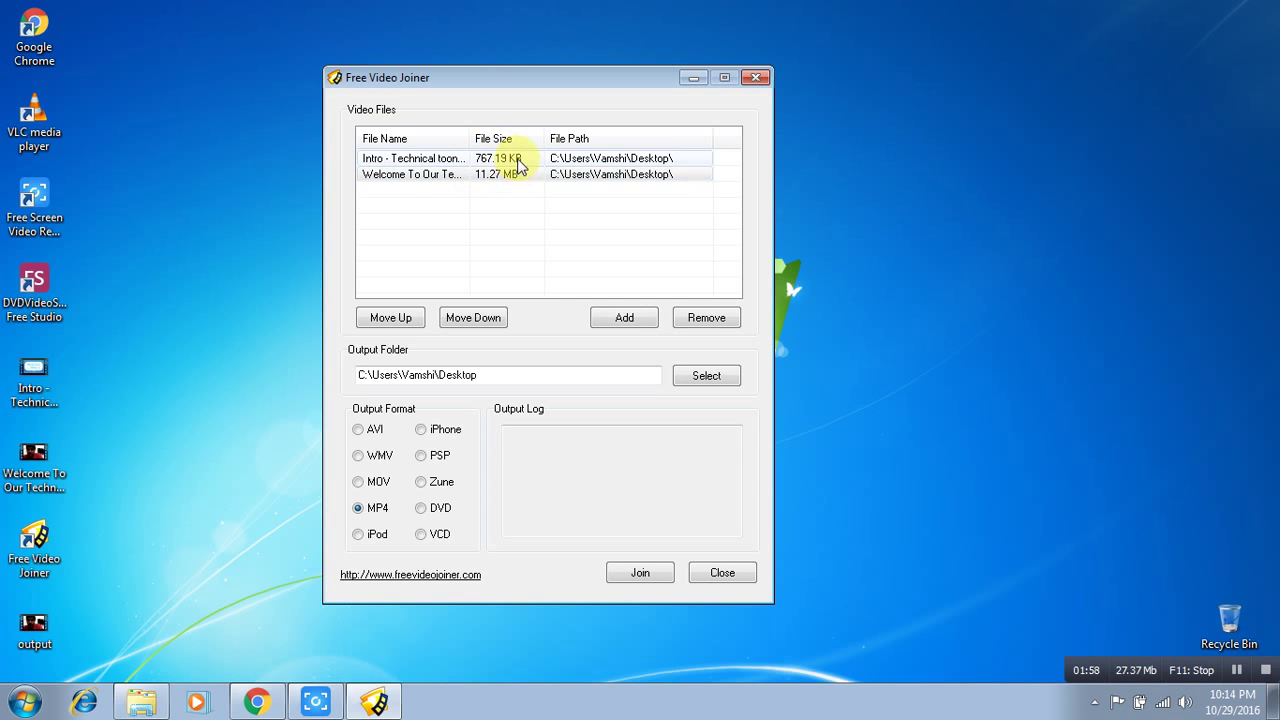
click(878, 313)
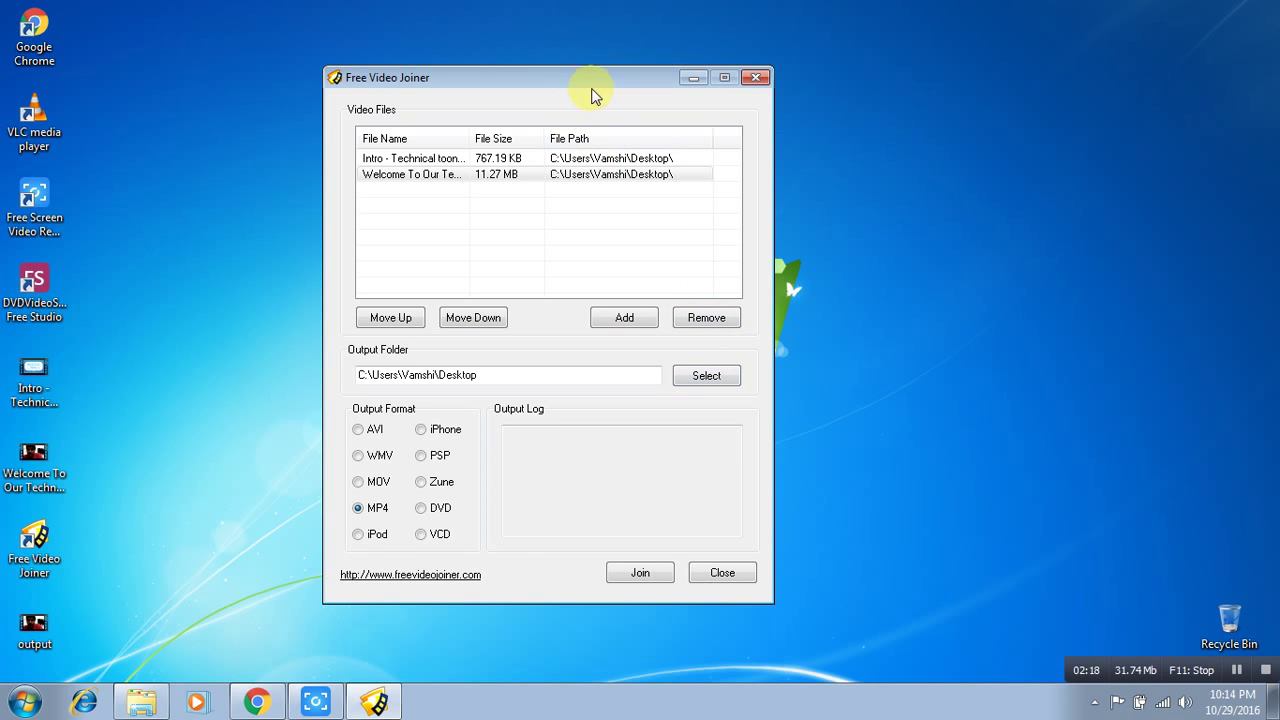
drag(595, 87, 540, 54)
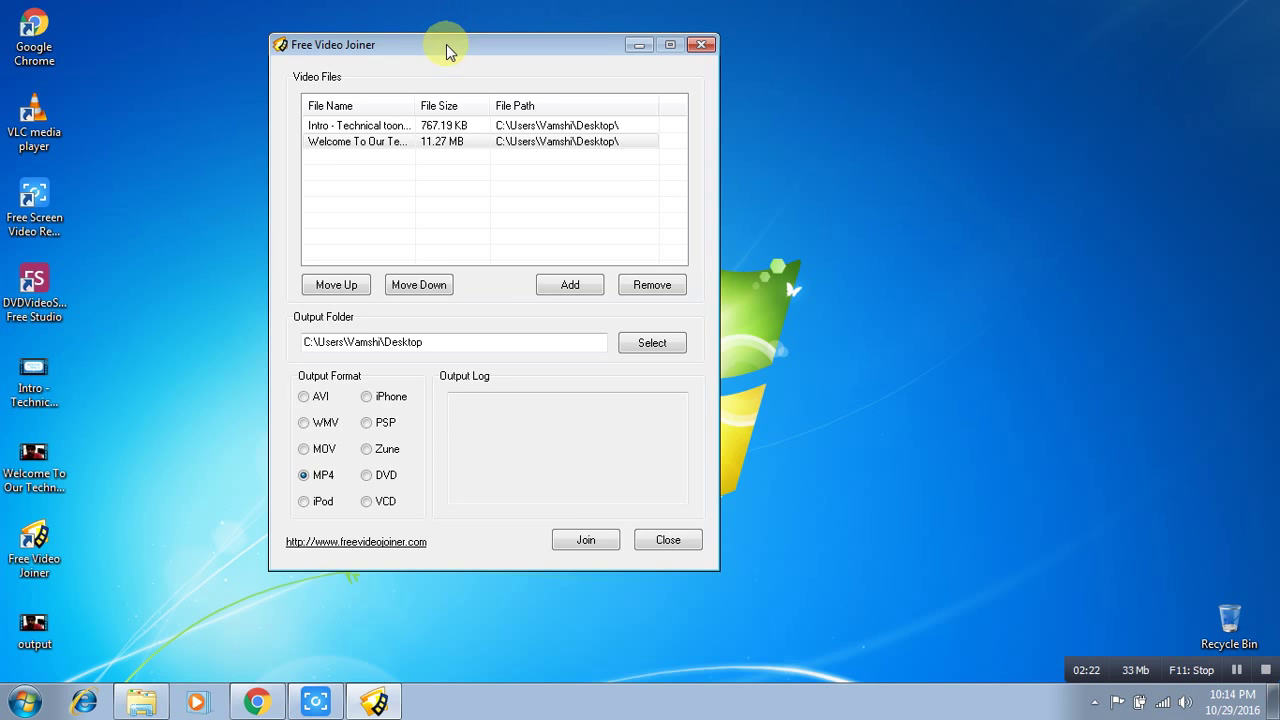
drag(446, 44, 474, 56)
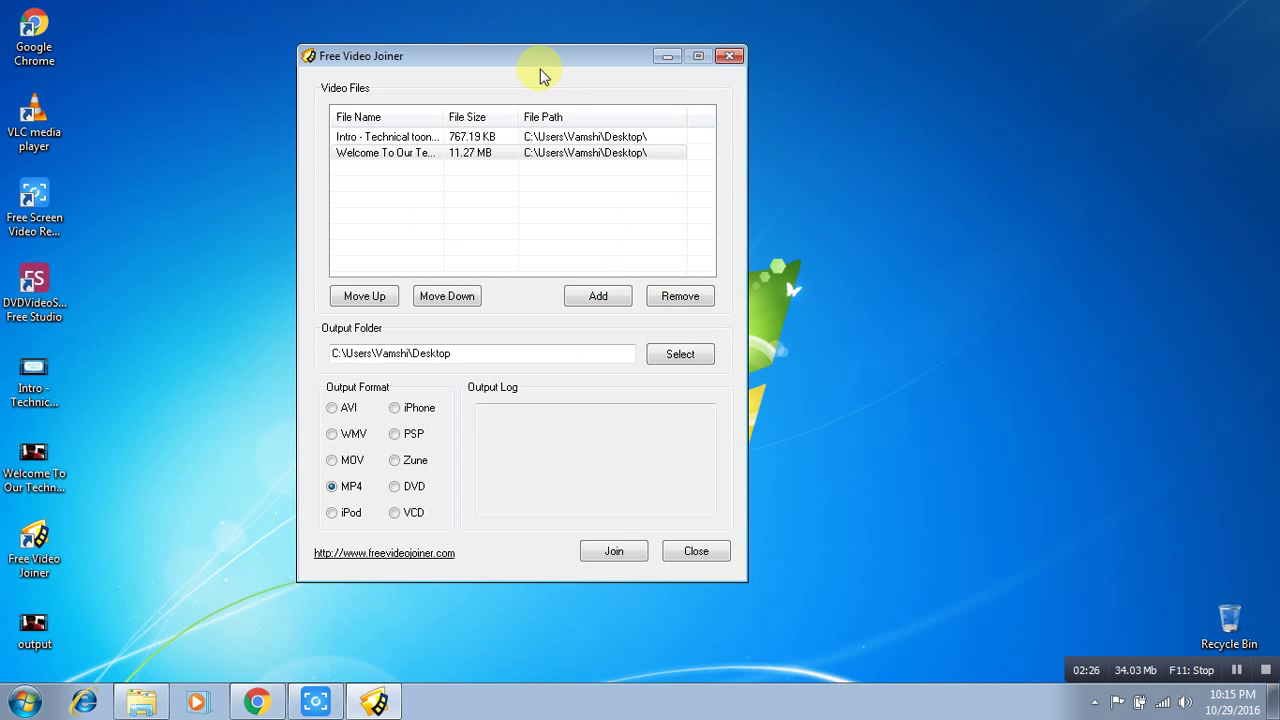
drag(539, 57, 503, 50)
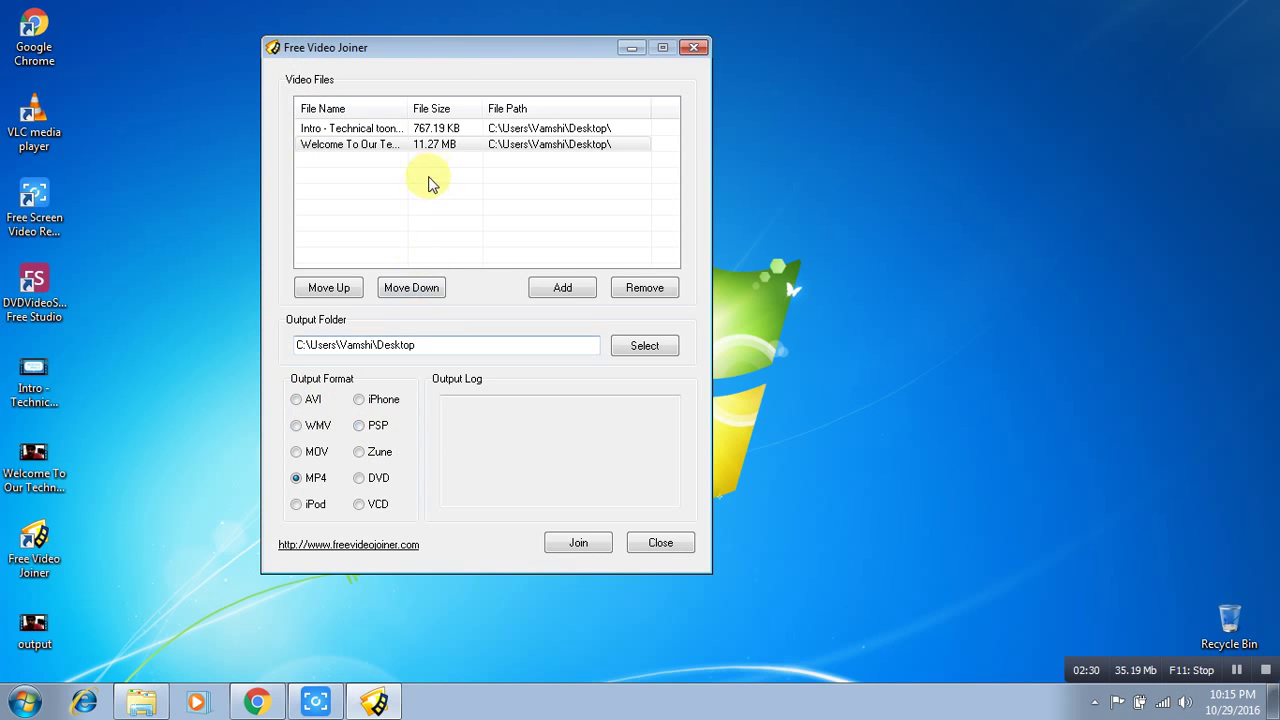
click(443, 144)
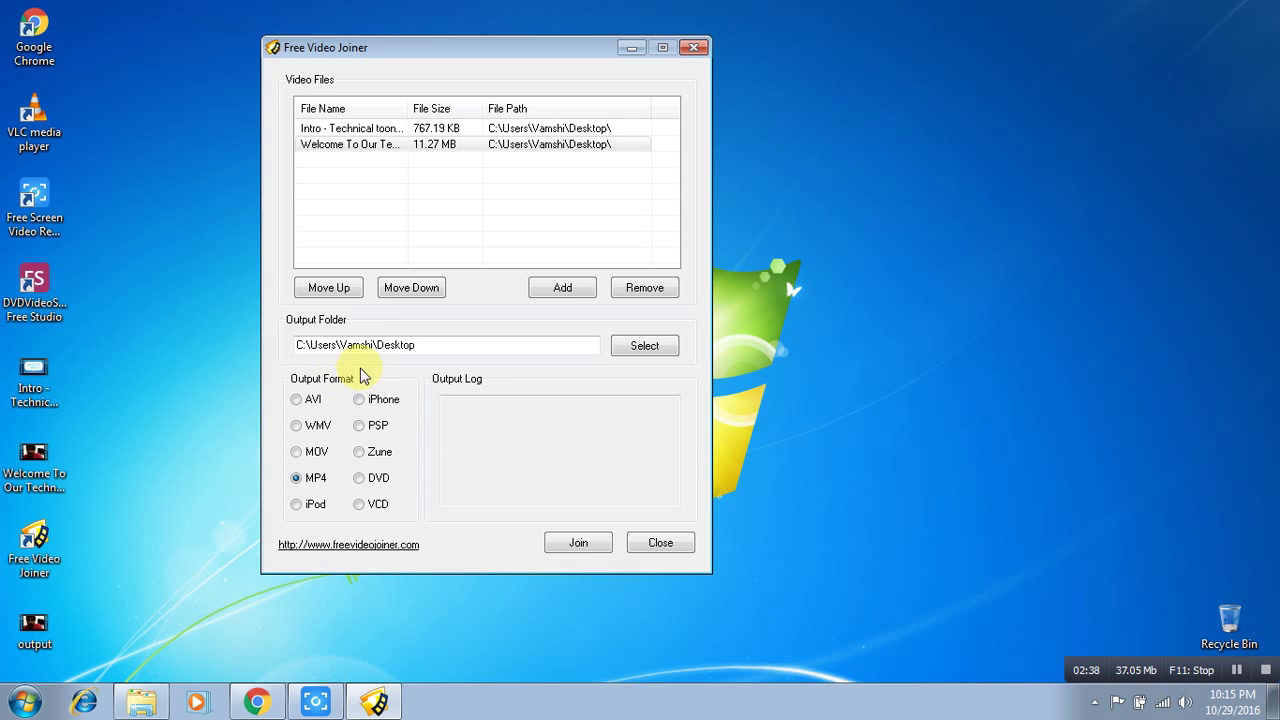
click(31, 630)
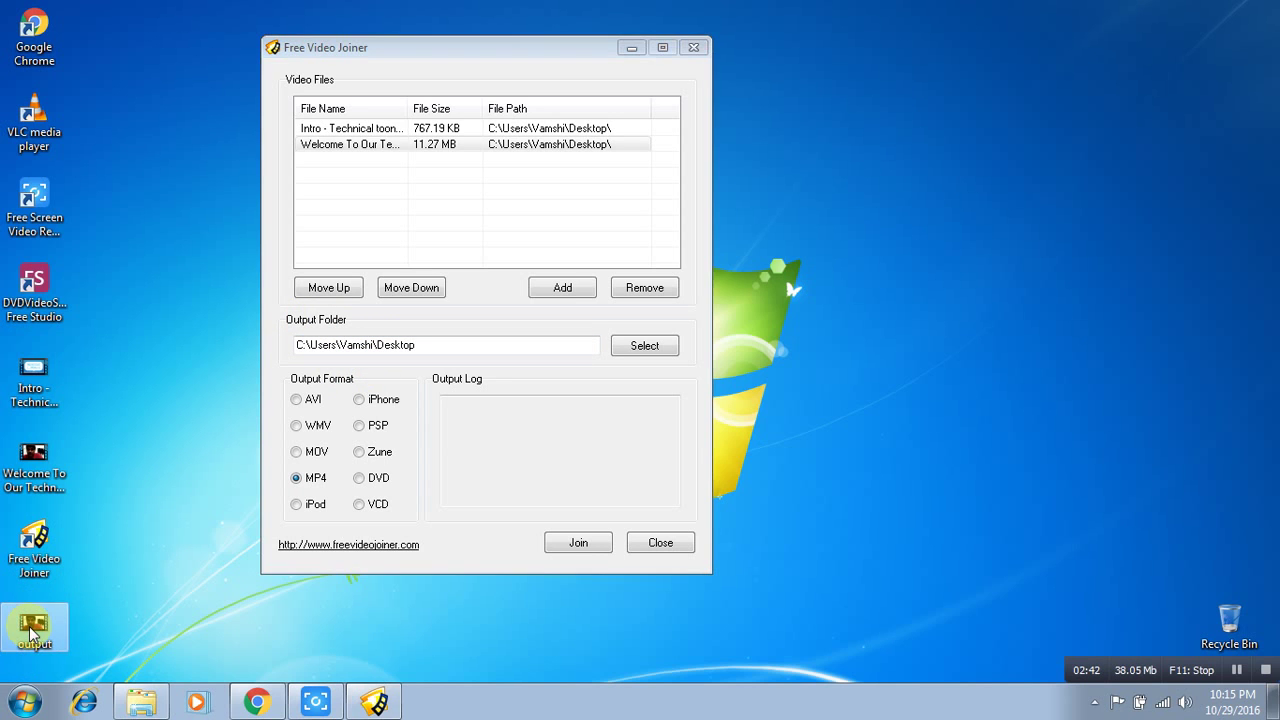